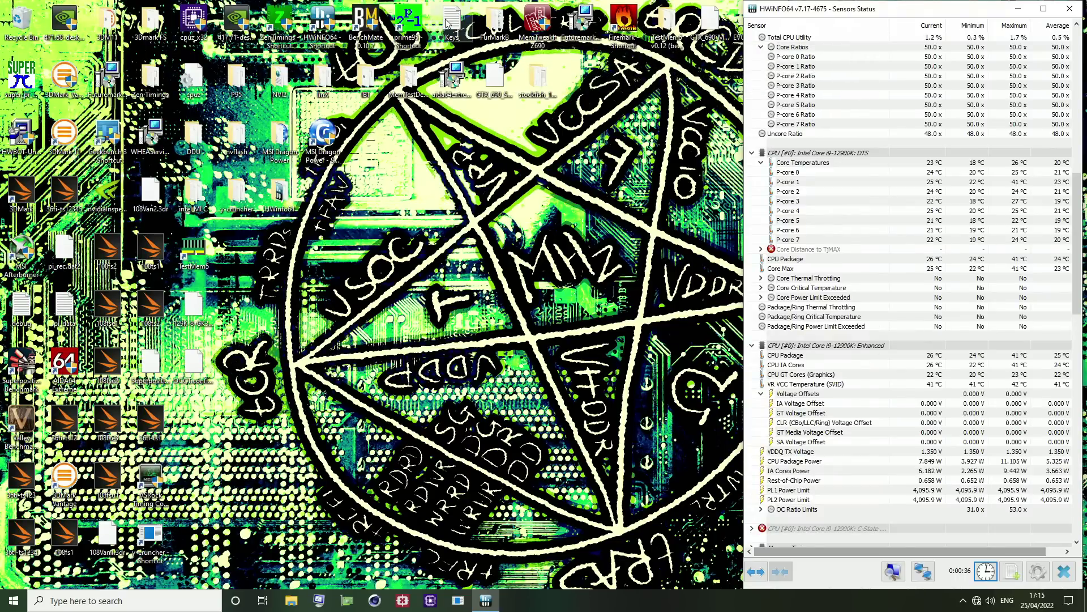
# Launch Prime95 from its desktop shortcut so its sixteen idle workers appear
pyautogui.click(407, 44)
pyautogui.doubleClick(407, 44)
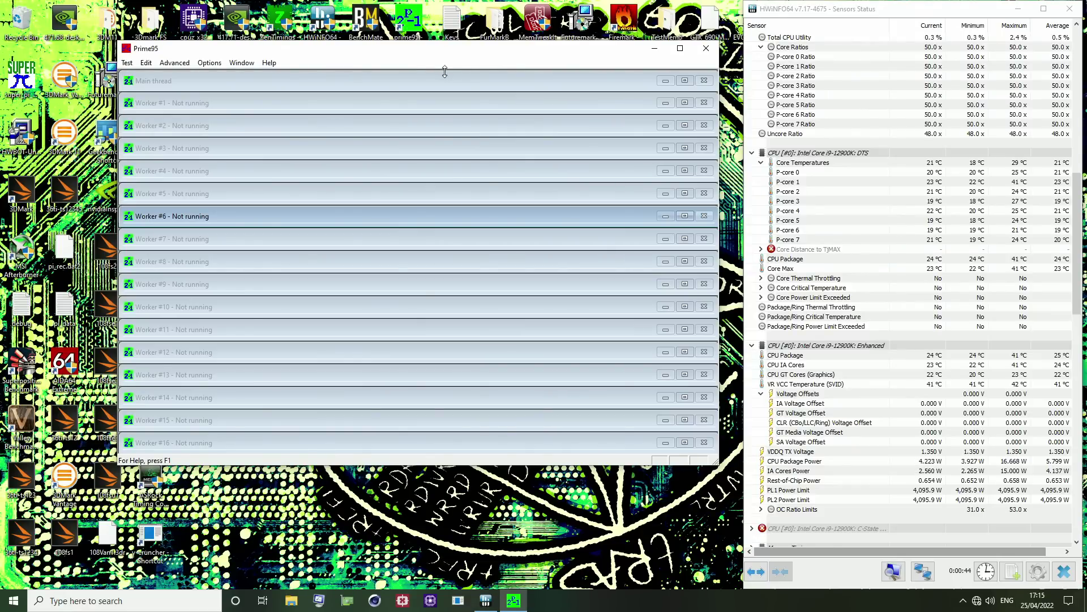
# Check the Core i9-12900K's specs and AVX-512 support in CPU-Z, then close CPU-Z
pyautogui.doubleClick(193, 18)
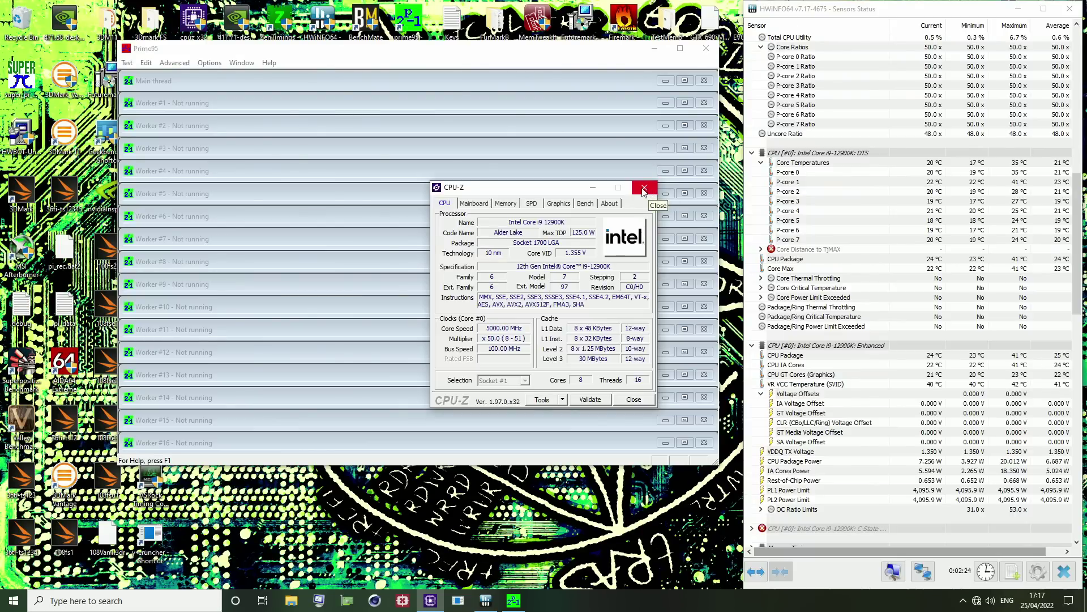
pyautogui.click(644, 187)
# Open Prime95's torture test settings and choose Small FFTs on 16 cores
pyautogui.click(215, 64)
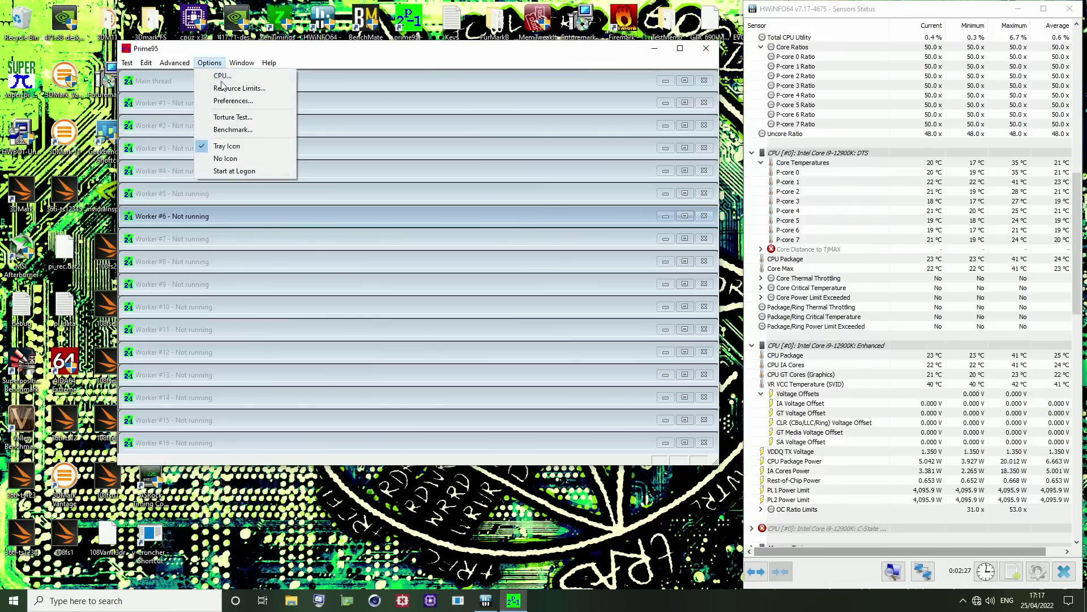
pyautogui.click(232, 118)
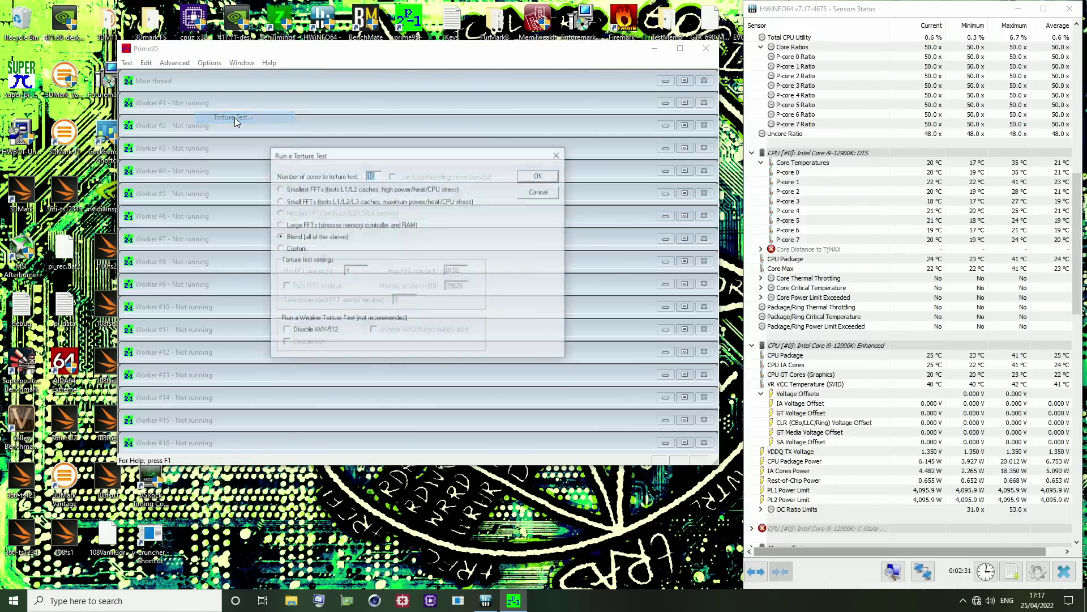
pyautogui.click(309, 200)
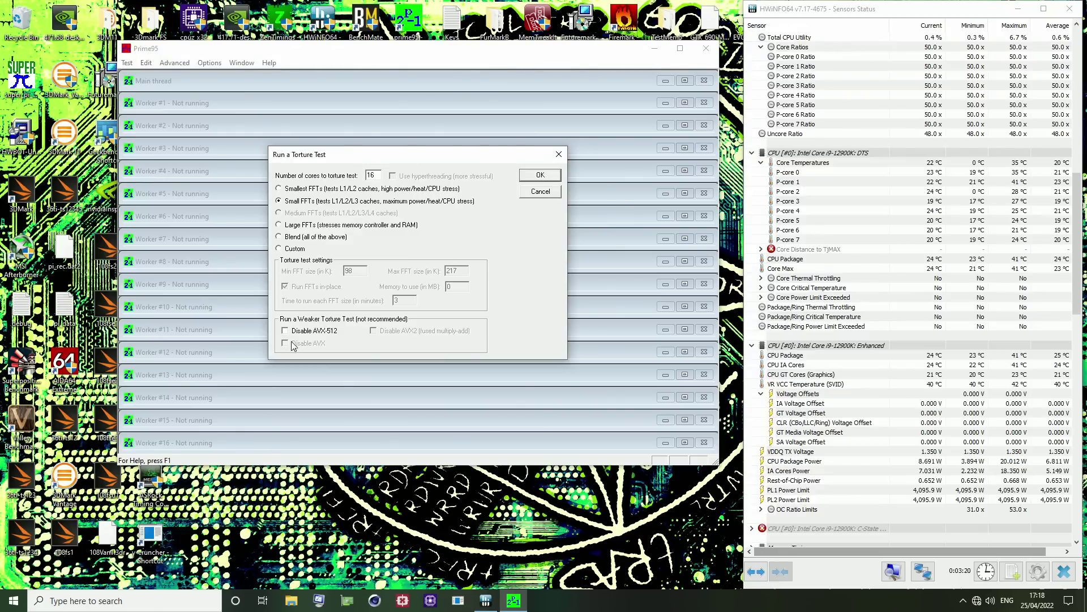
# Start the Small FFTs torture test and read package power (~263 W) and P-core 0 temperature
pyautogui.click(533, 179)
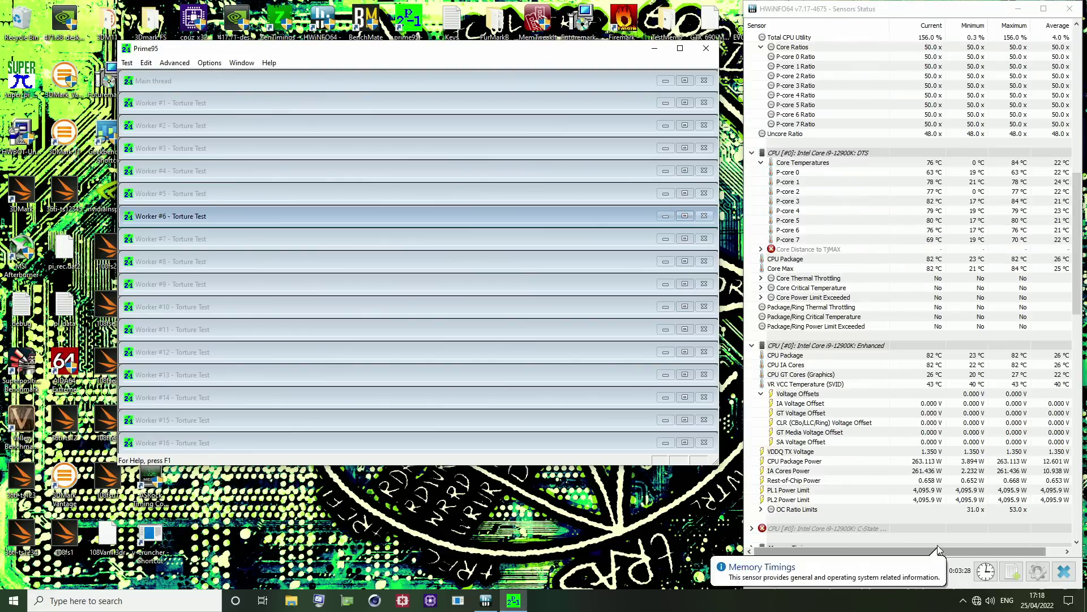
pyautogui.click(891, 464)
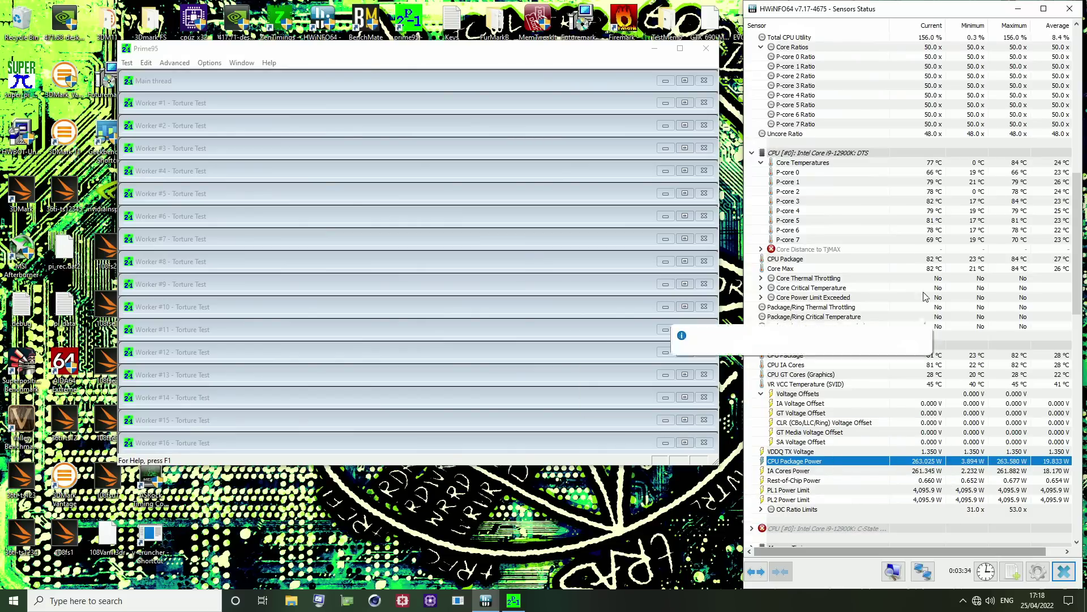
pyautogui.click(929, 172)
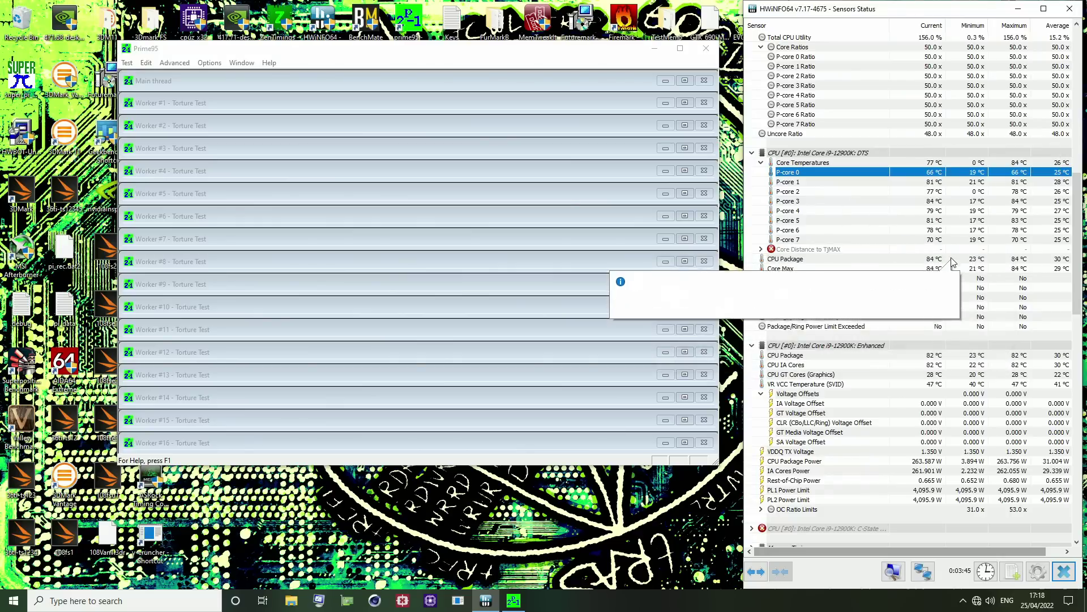
pyautogui.moveTo(948, 389)
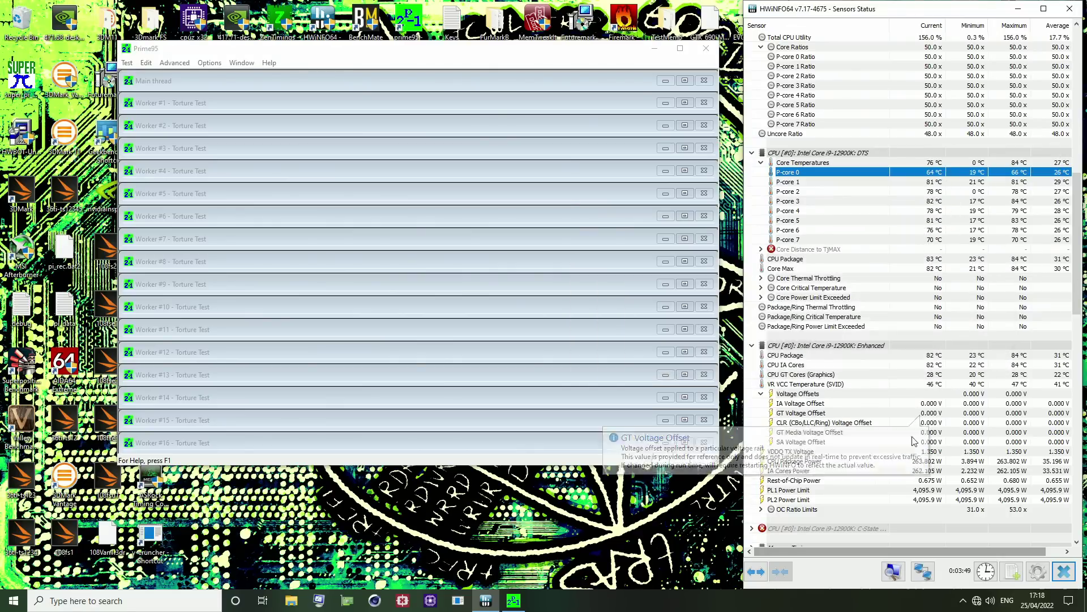
pyautogui.click(473, 307)
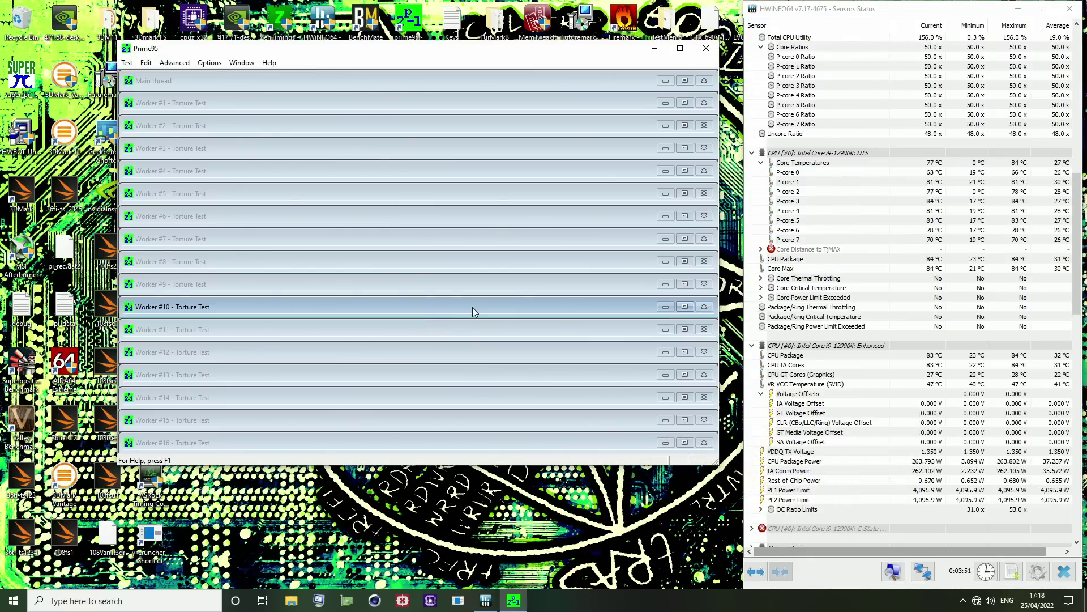
# Stop all running Prime95 torture test workers
pyautogui.hotkey('alt', 't')
pyautogui.press('s')
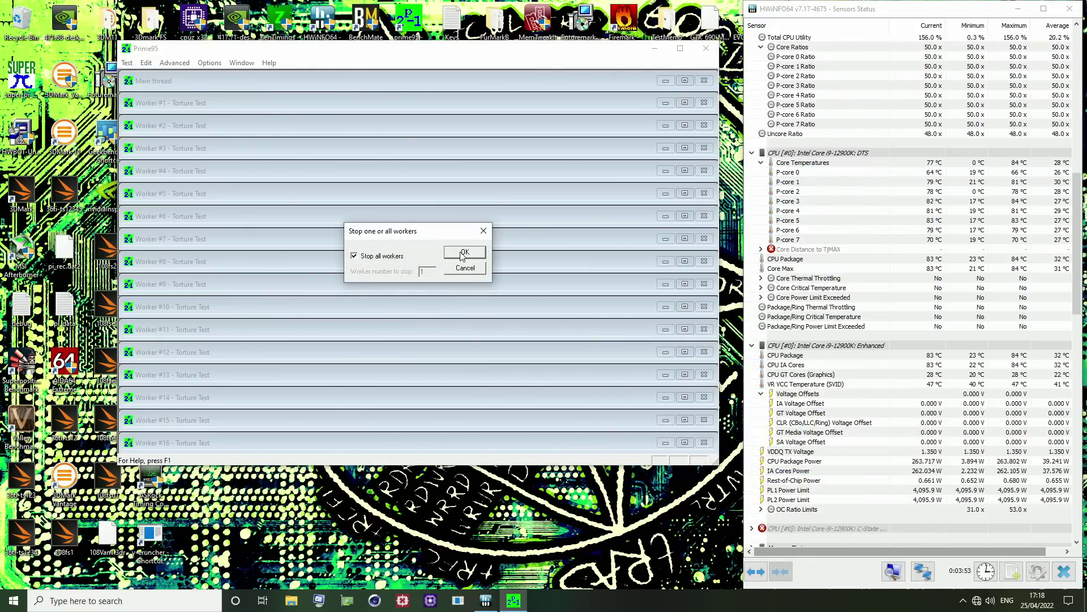
pyautogui.click(462, 253)
# Restart Small FFTs with AVX-512 disabled and check CPU package power (~298 W)
pyautogui.click(218, 66)
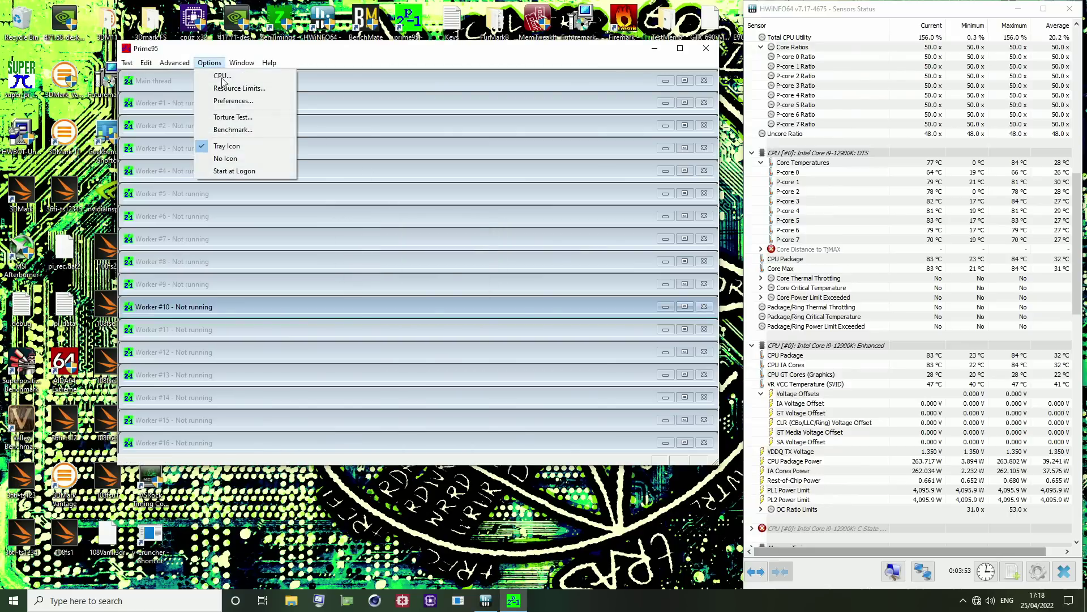
pyautogui.click(231, 117)
pyautogui.click(309, 331)
pyautogui.click(368, 201)
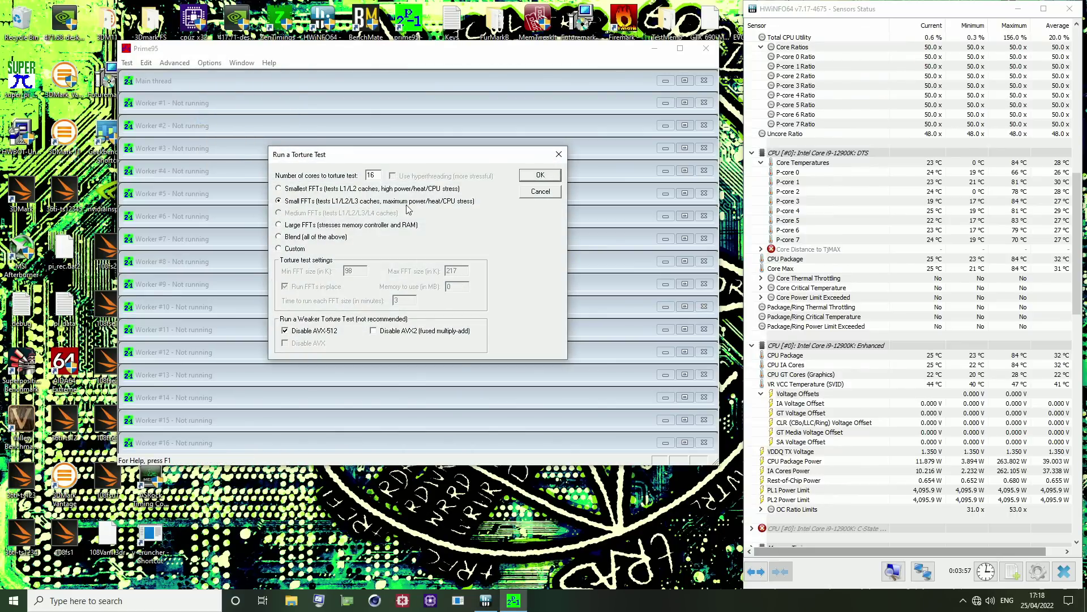
pyautogui.click(538, 176)
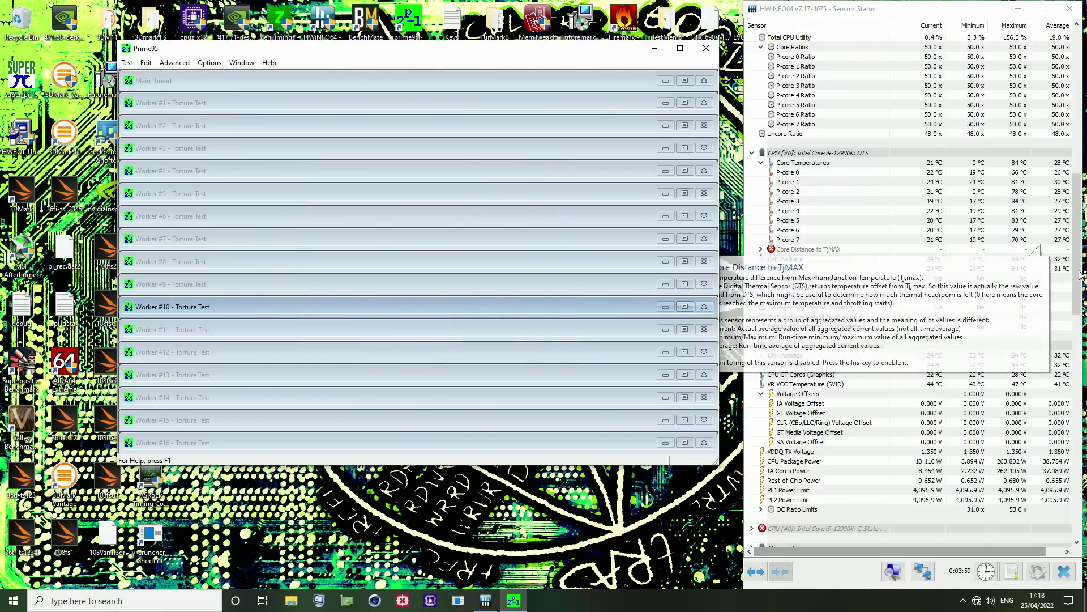
pyautogui.click(922, 462)
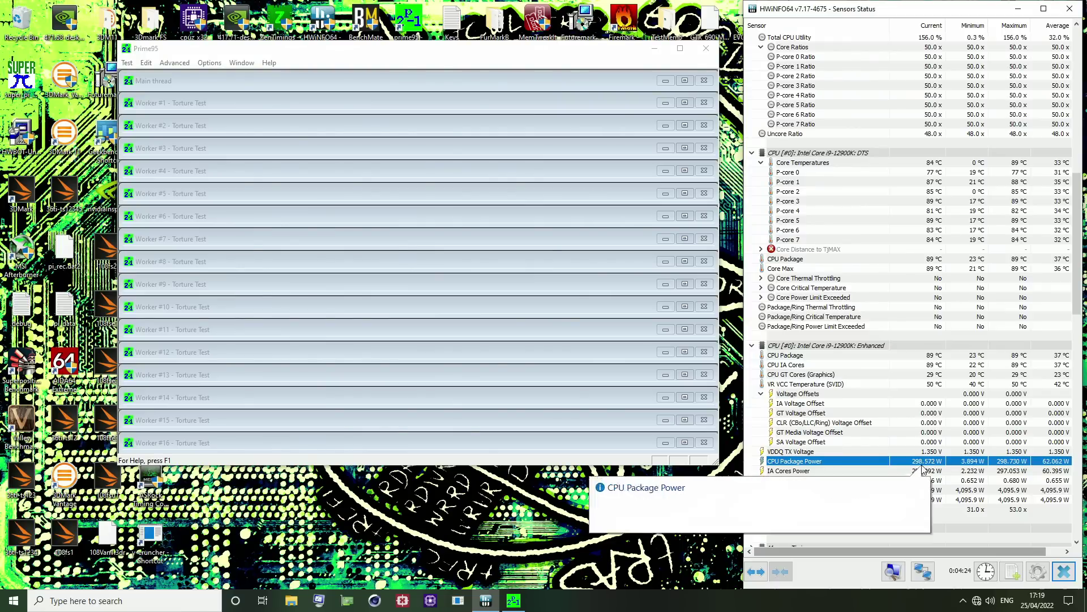
pyautogui.moveTo(921, 468)
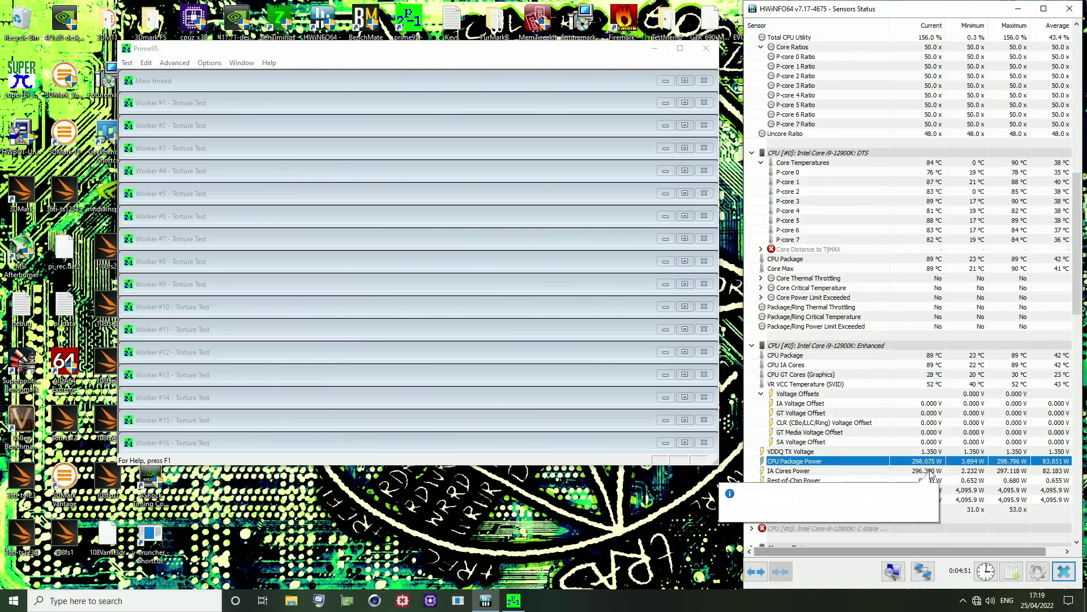
pyautogui.moveTo(839, 474)
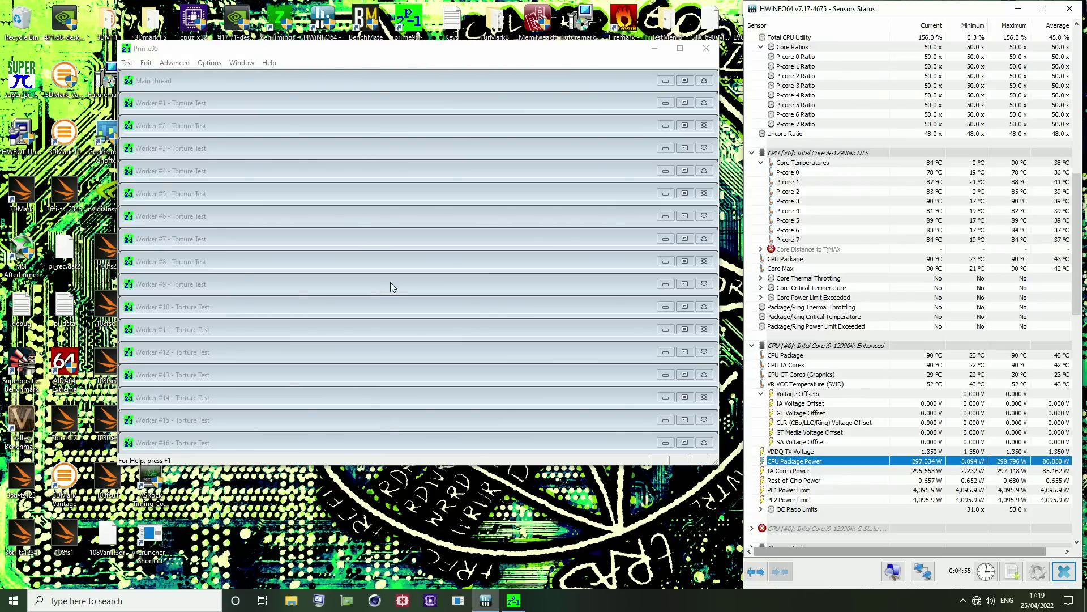
pyautogui.moveTo(778, 466)
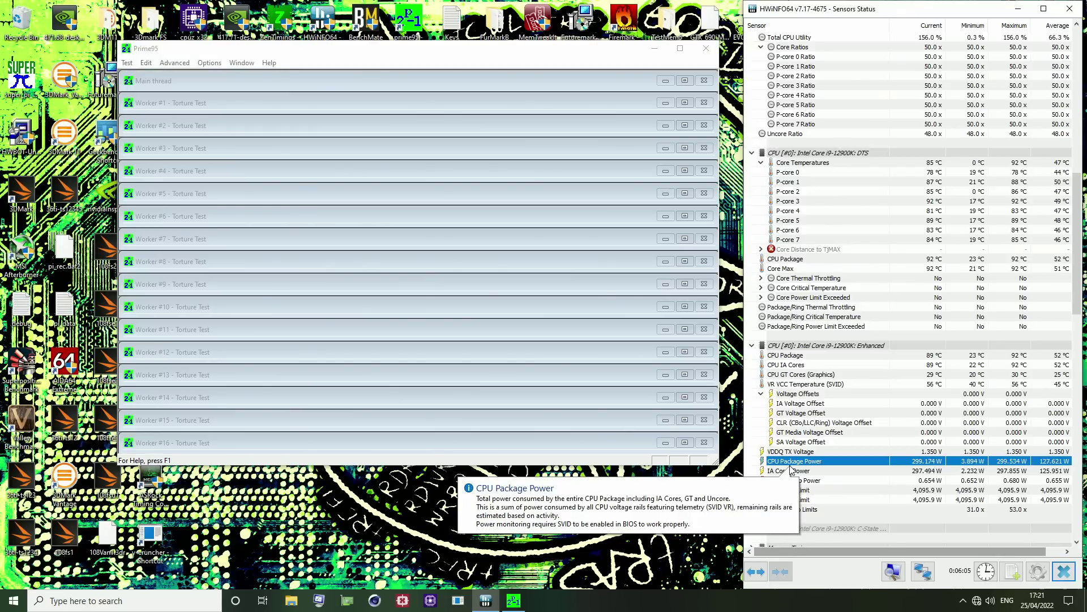
# Stop all running torture test workers
pyautogui.click(220, 64)
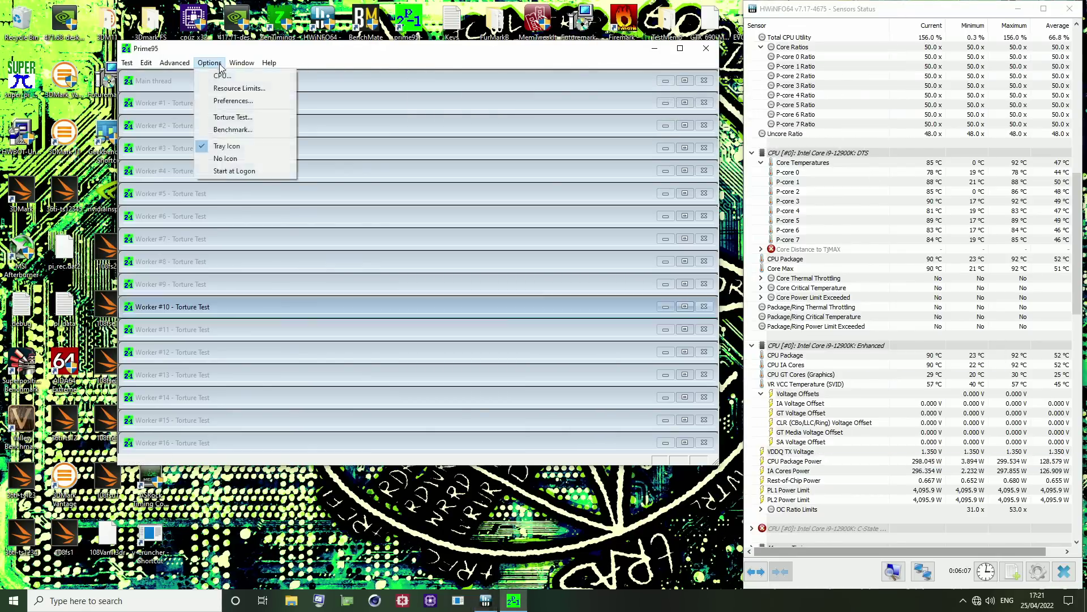
pyautogui.click(498, 161)
pyautogui.click(467, 251)
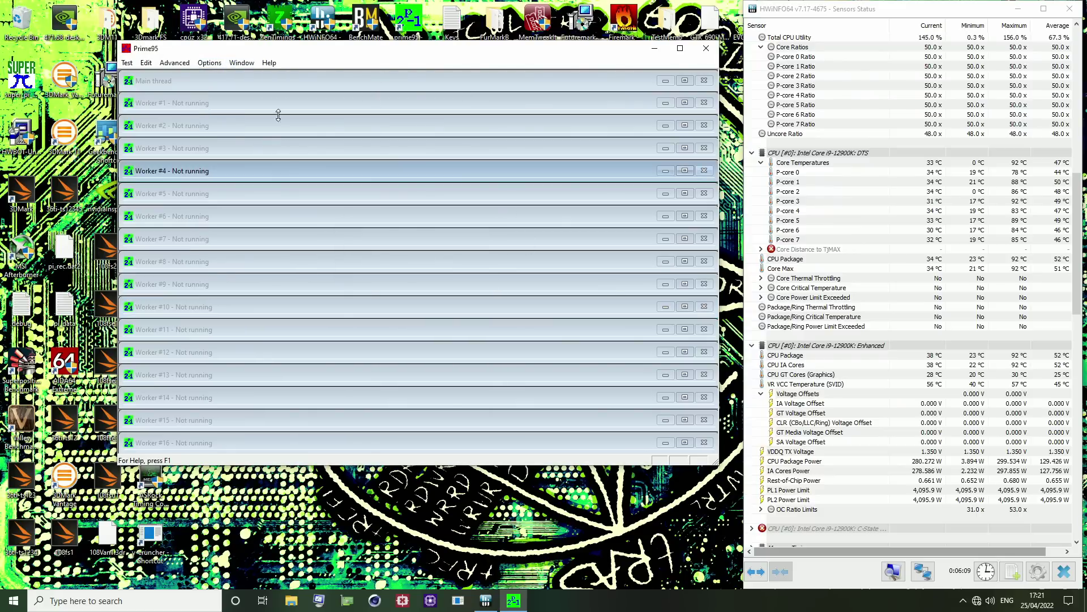
# Restart the torture test with both AVX-512 and AVX2 disabled
pyautogui.click(220, 63)
pyautogui.click(239, 116)
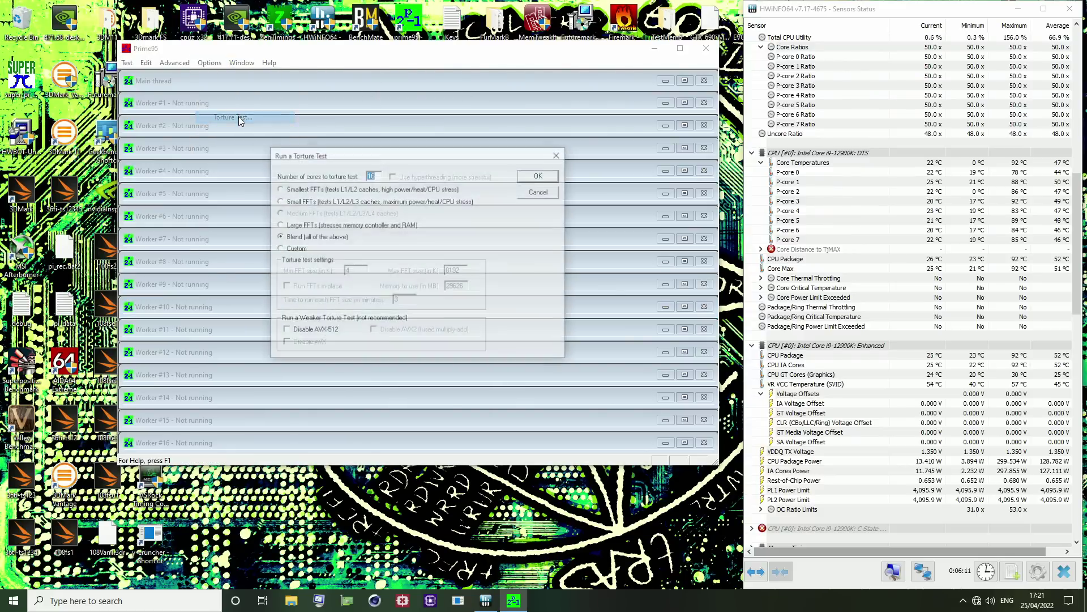
pyautogui.click(299, 331)
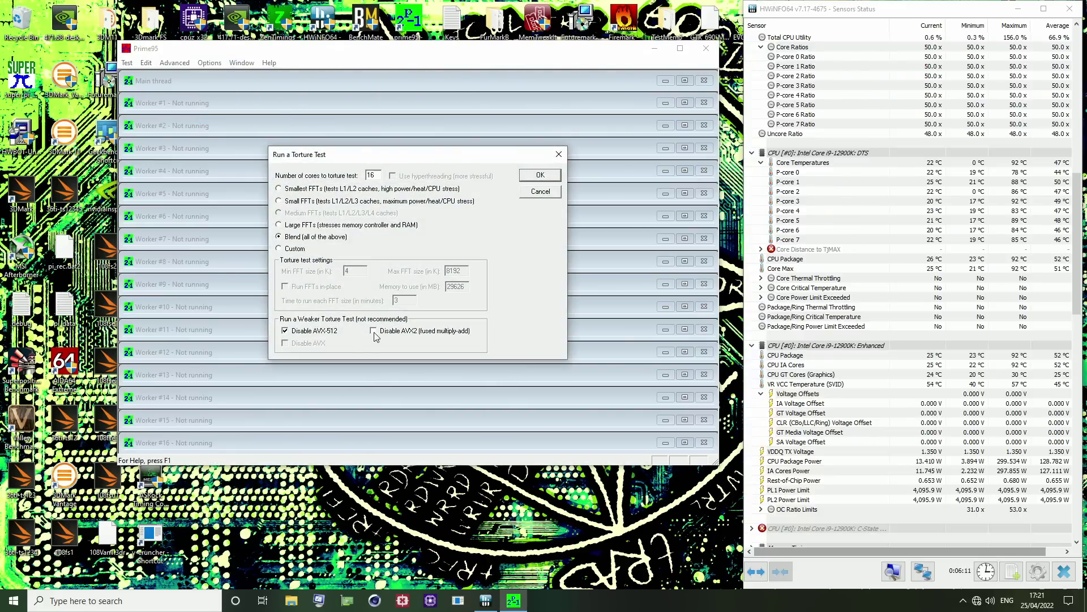
pyautogui.click(374, 331)
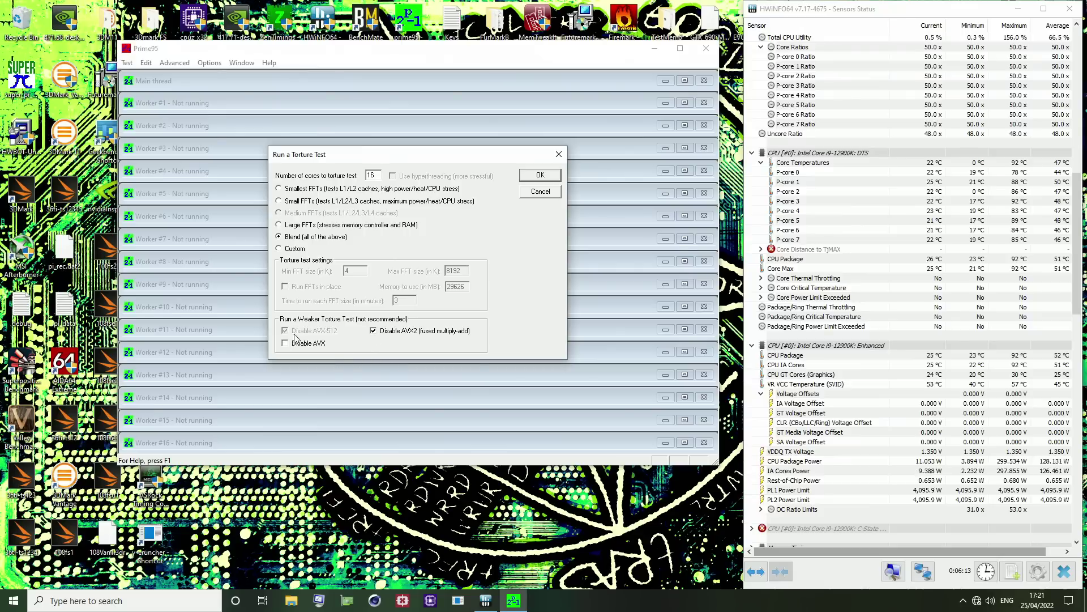
pyautogui.click(540, 177)
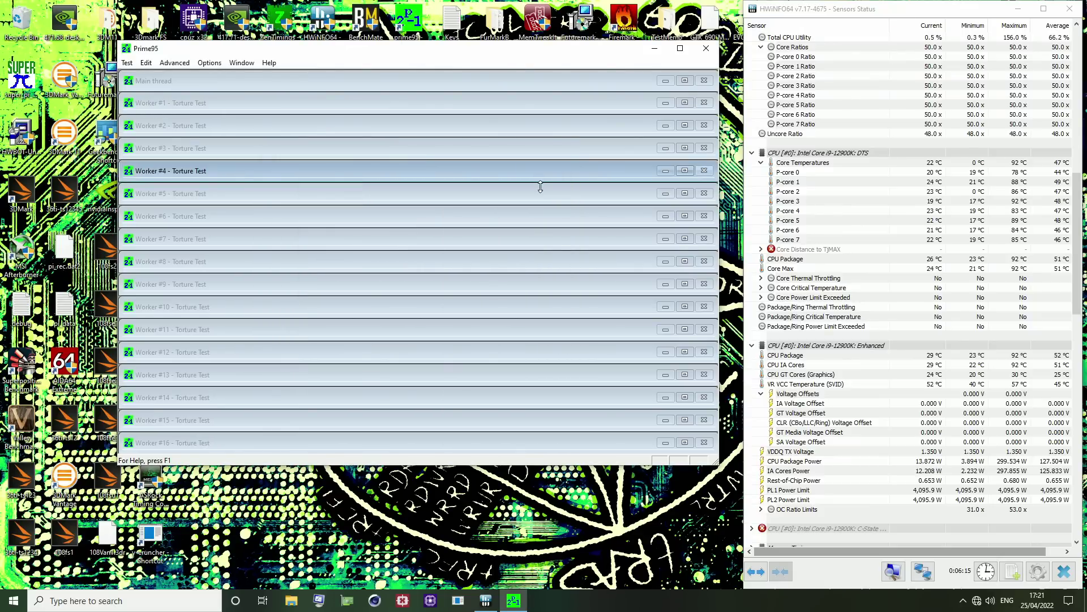
# Check CPU Package Power in HWiNFO64, then return to Prime95 to stop its workers
pyautogui.click(892, 461)
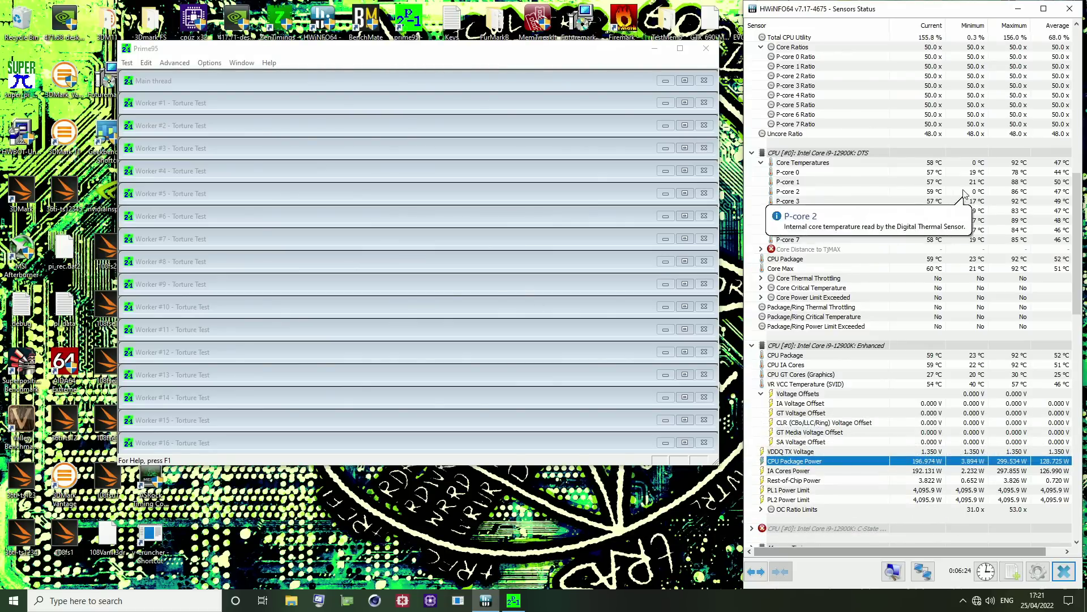
pyautogui.scroll(9, 963, 192)
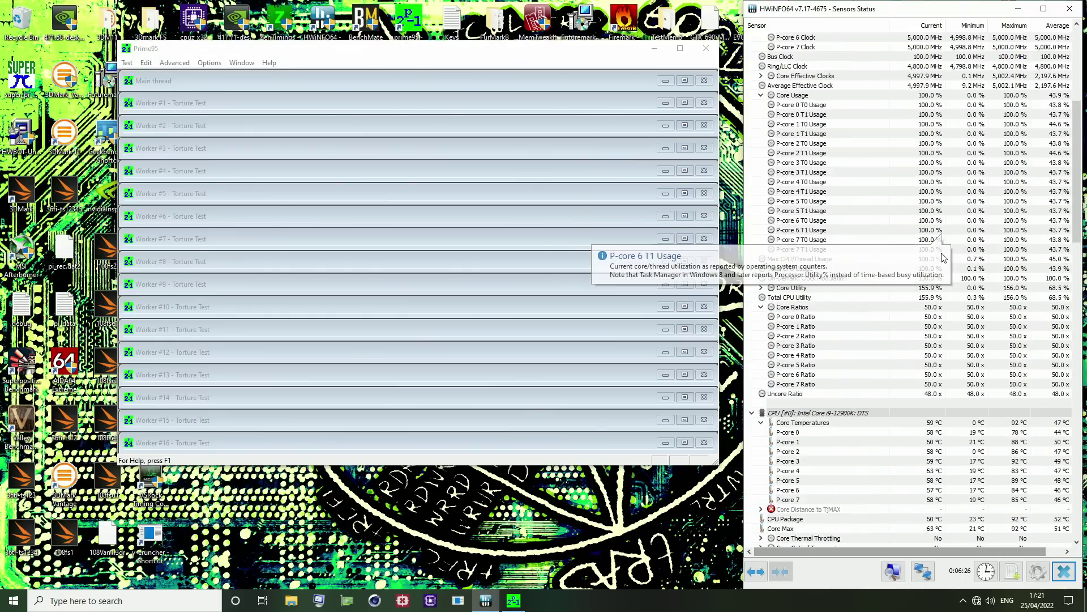
pyautogui.scroll(-1, 937, 339)
pyautogui.scroll(-8, 937, 341)
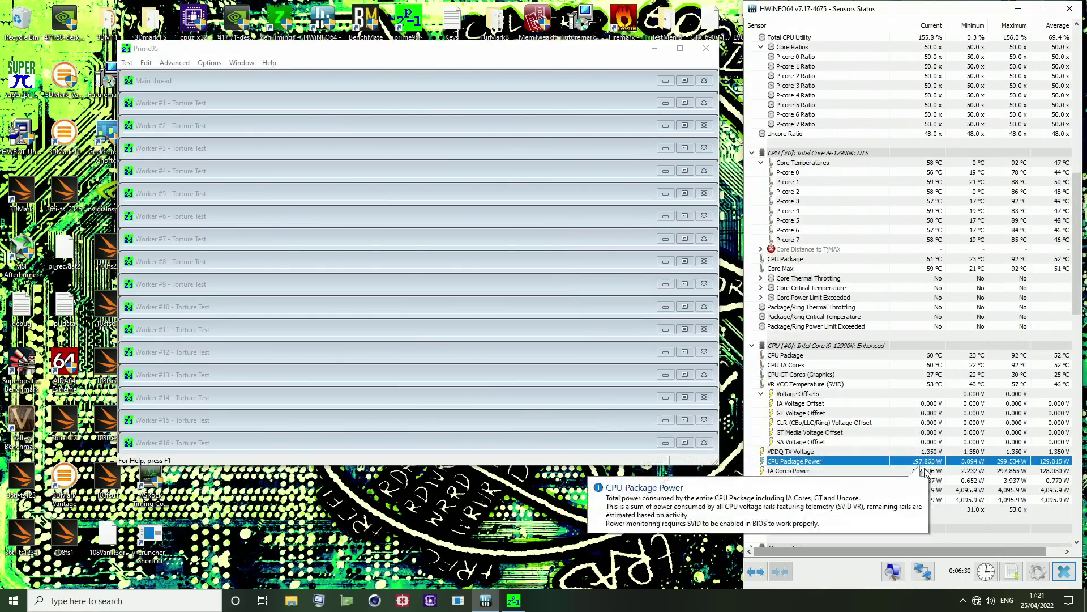
pyautogui.click(220, 64)
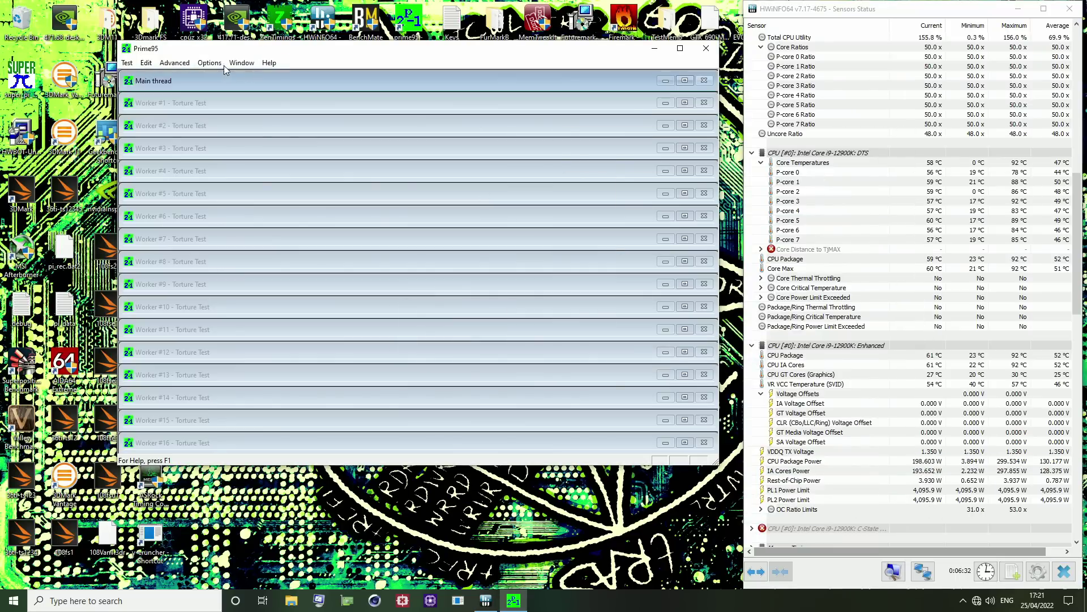
pyautogui.hotkey('alt', 't')
# Stop the workers and restart the torture test with AVX2 and AVX disabled
pyautogui.press('s')
pyautogui.click(464, 253)
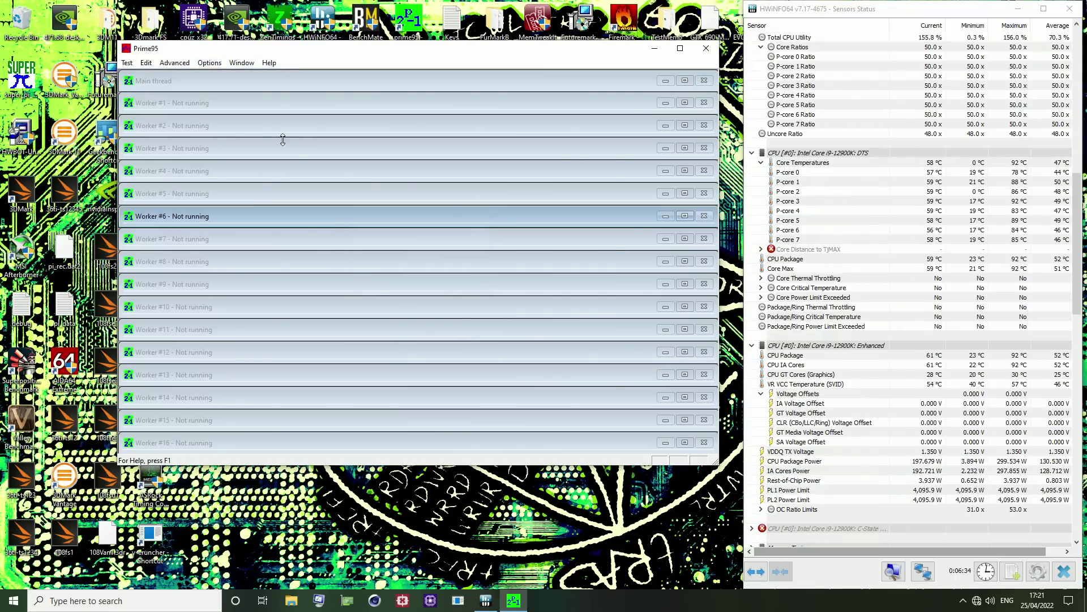
pyautogui.click(220, 66)
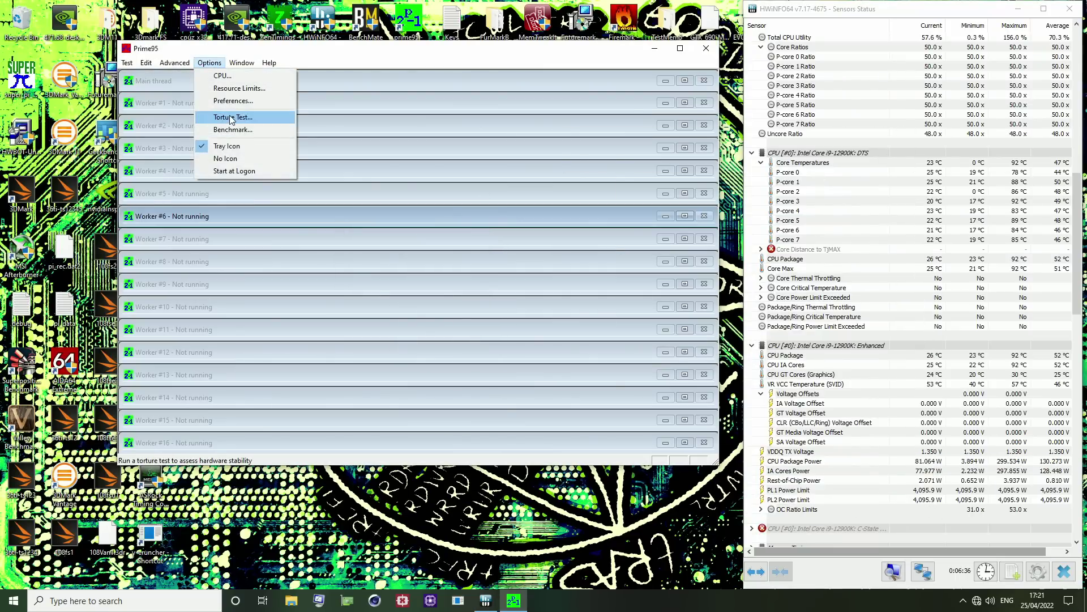
pyautogui.click(231, 118)
pyautogui.click(315, 332)
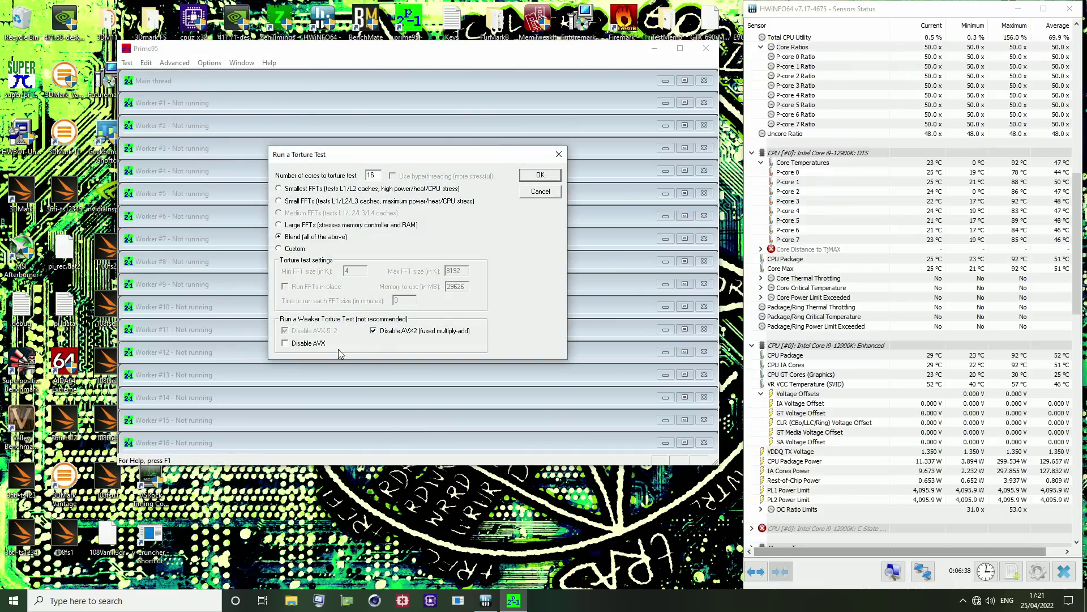
pyautogui.click(293, 344)
pyautogui.click(540, 175)
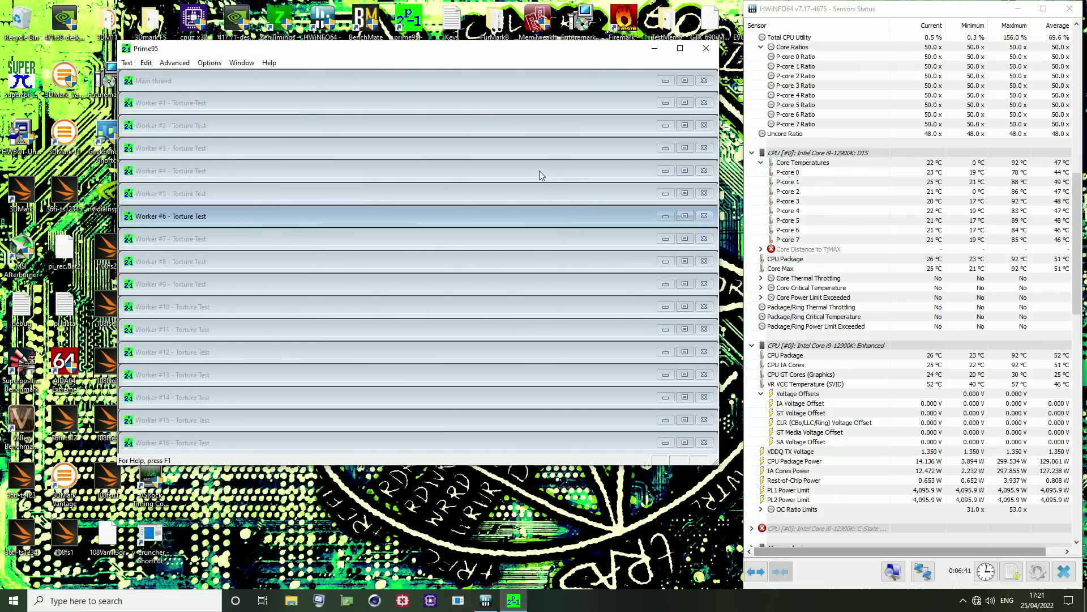
# Stop all torture test workers again
pyautogui.hotkey('ctrl', 's')
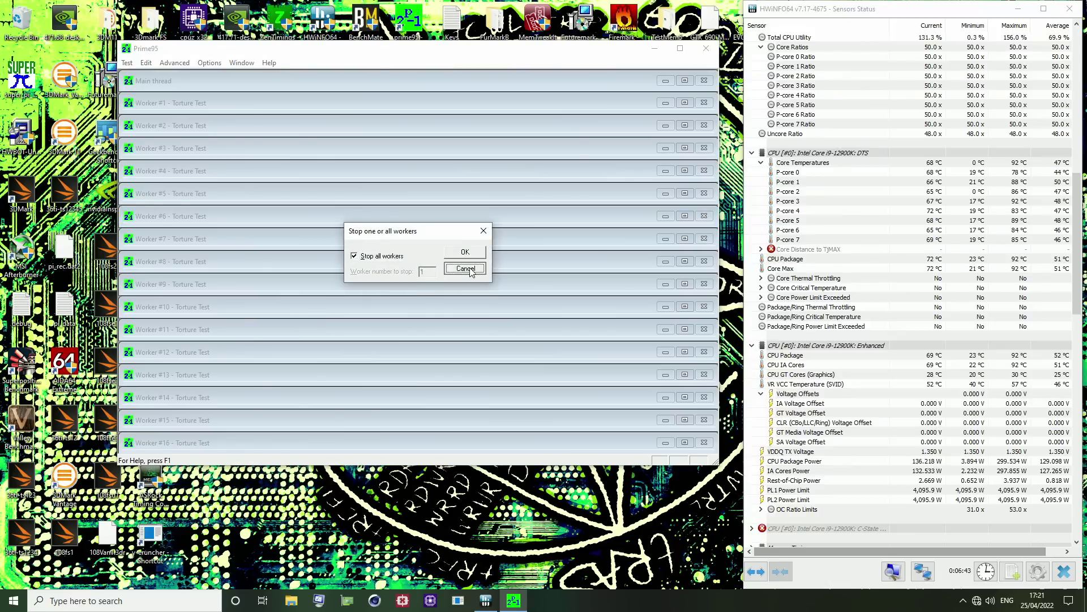
pyautogui.click(465, 268)
pyautogui.hotkey('ctrl', 's')
pyautogui.click(465, 251)
# Restart the test with AVX-512 and AVX2 disabled; check package power (~275 W)
pyautogui.click(210, 63)
pyautogui.click(229, 116)
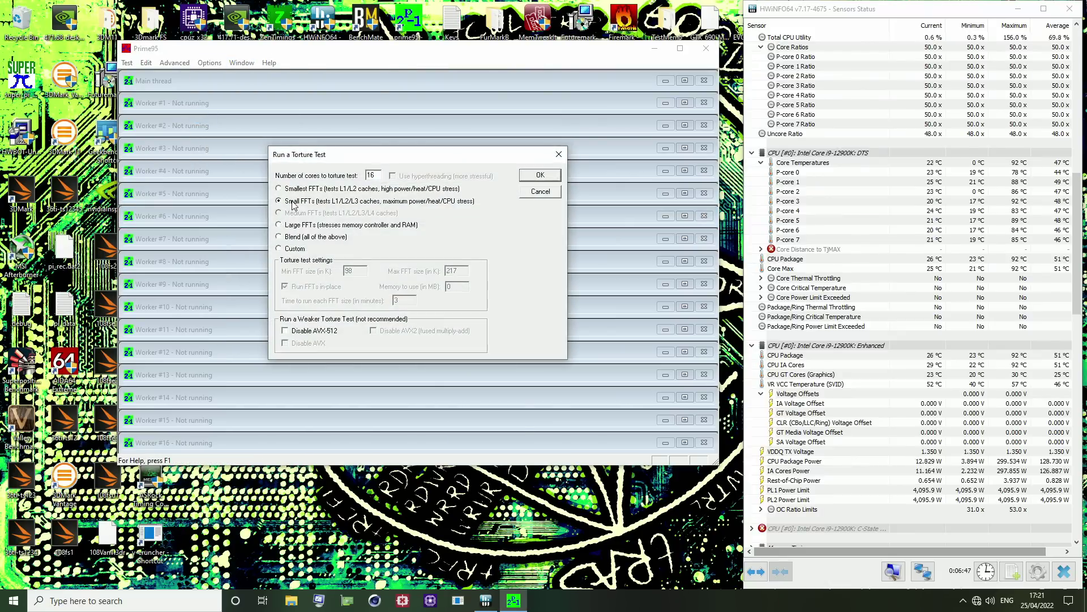
pyautogui.click(312, 331)
pyautogui.click(374, 331)
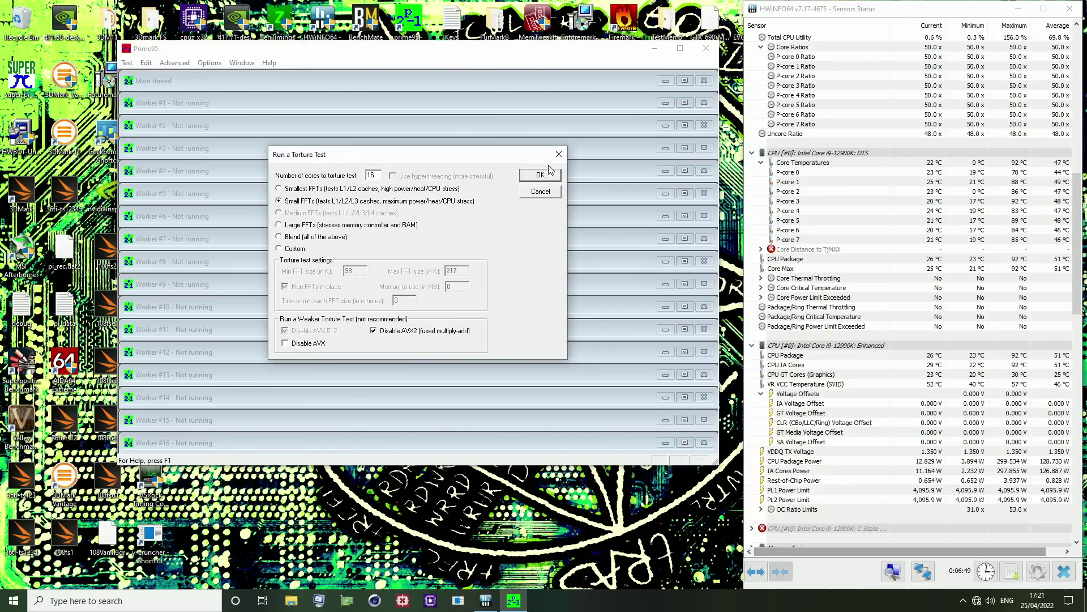
pyautogui.click(547, 173)
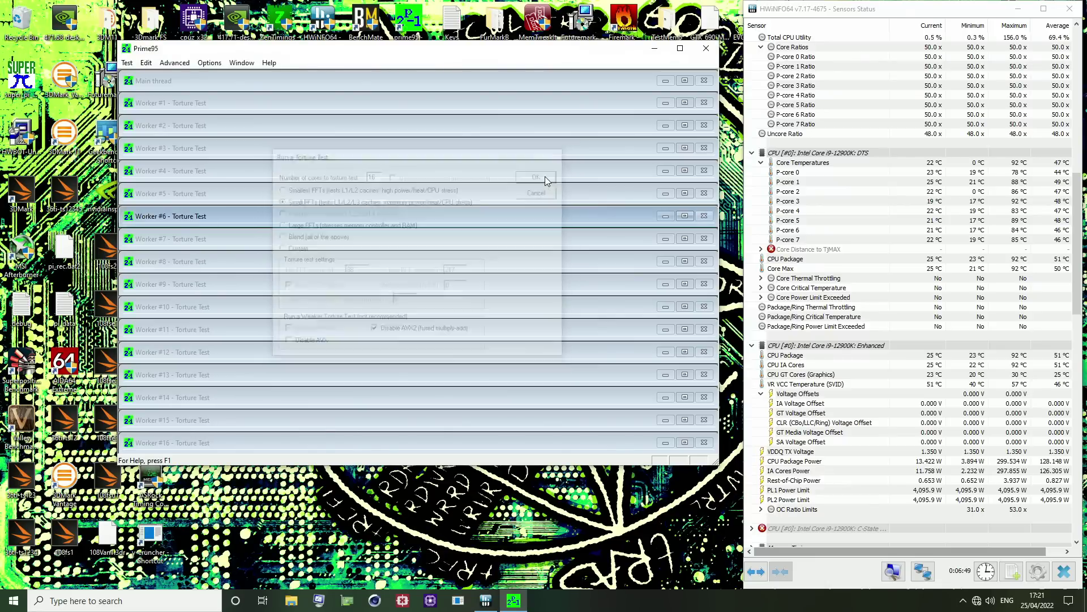
pyautogui.click(927, 462)
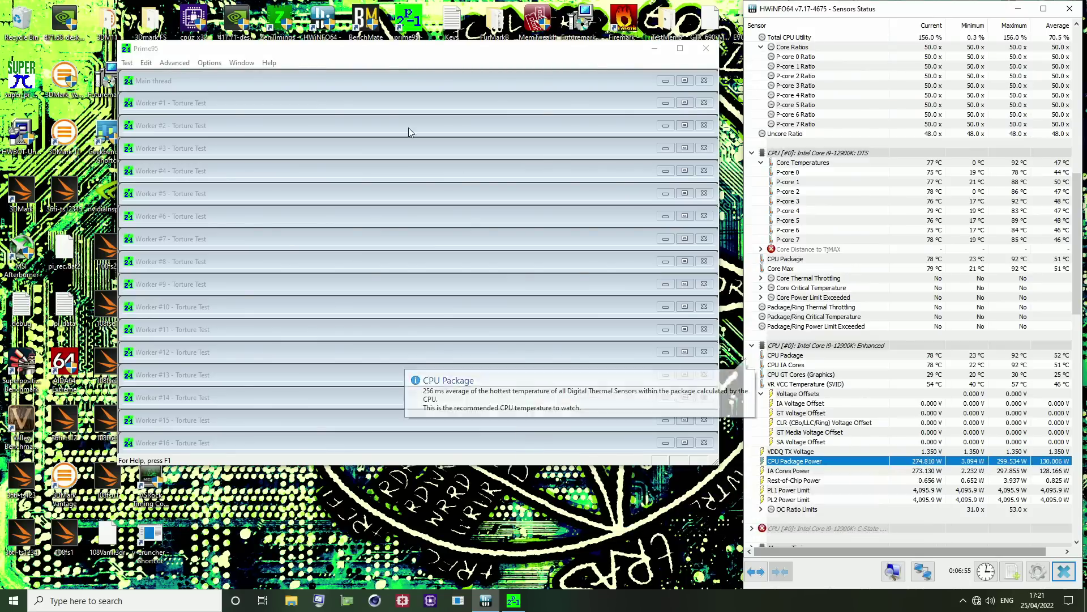
# Rerun the Small FFTs torture test with AVX-512 and AVX2 disabled
pyautogui.click(247, 62)
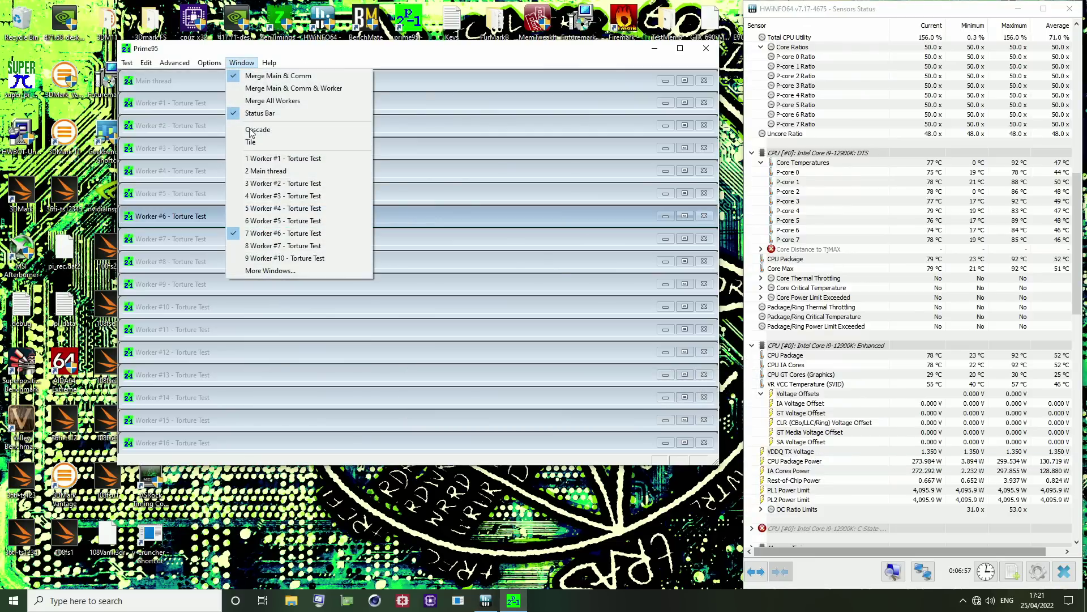
pyautogui.moveTo(213, 61)
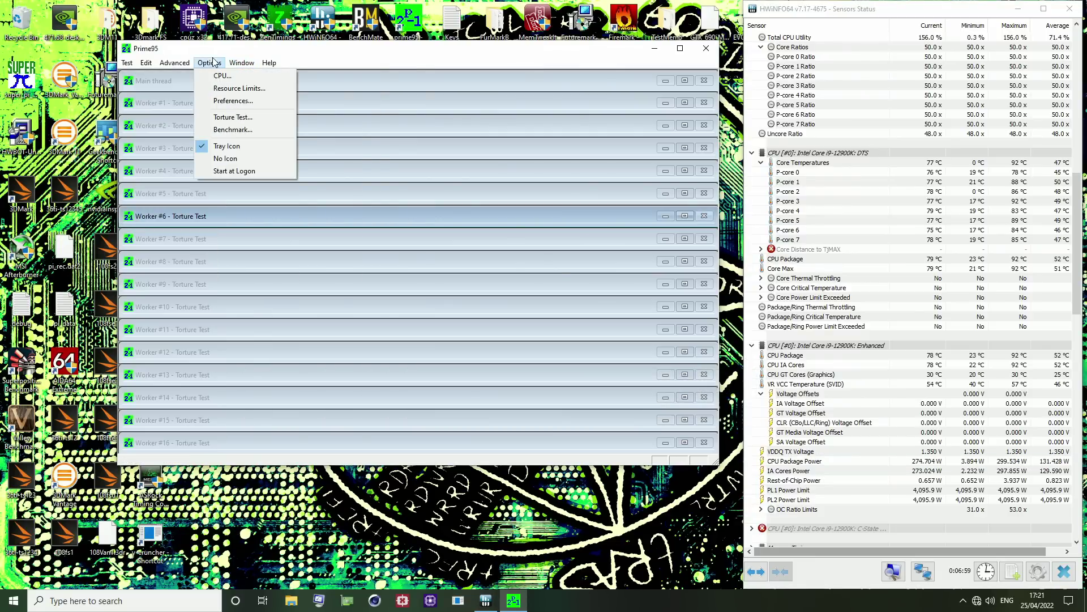
pyautogui.click(233, 117)
pyautogui.click(303, 201)
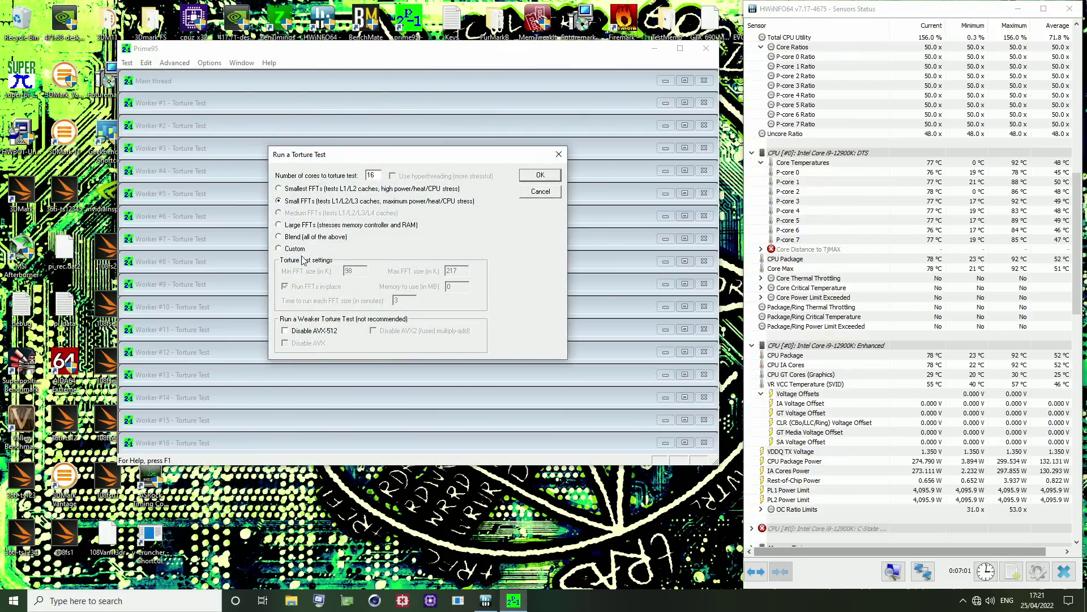
pyautogui.click(302, 330)
pyautogui.click(374, 331)
pyautogui.click(546, 177)
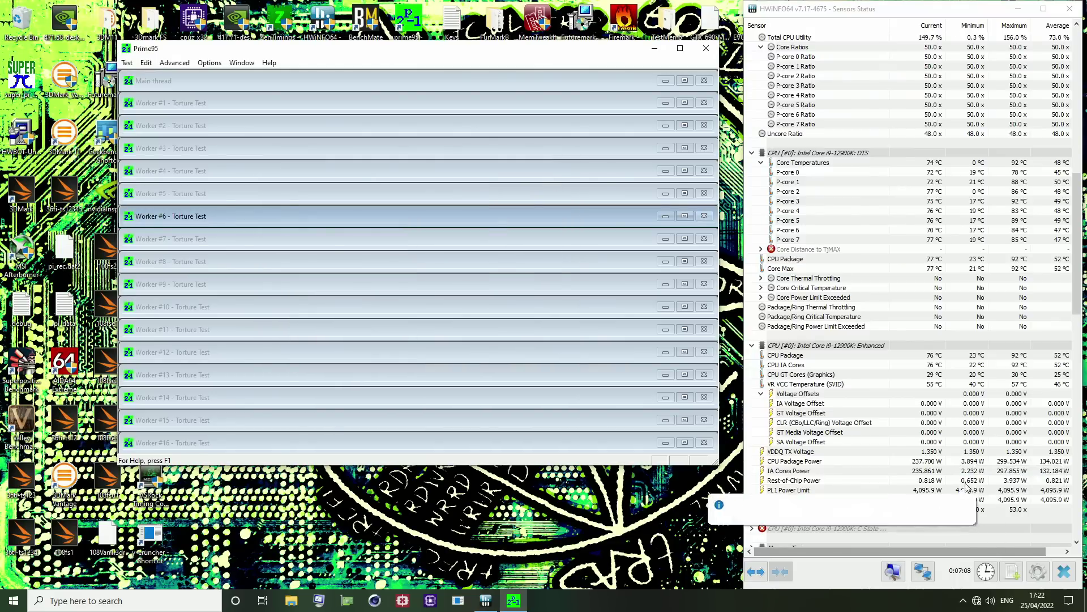
# Check CPU package power (~241 W at 76 °C), then return to Prime95's Worker #9 window
pyautogui.click(925, 462)
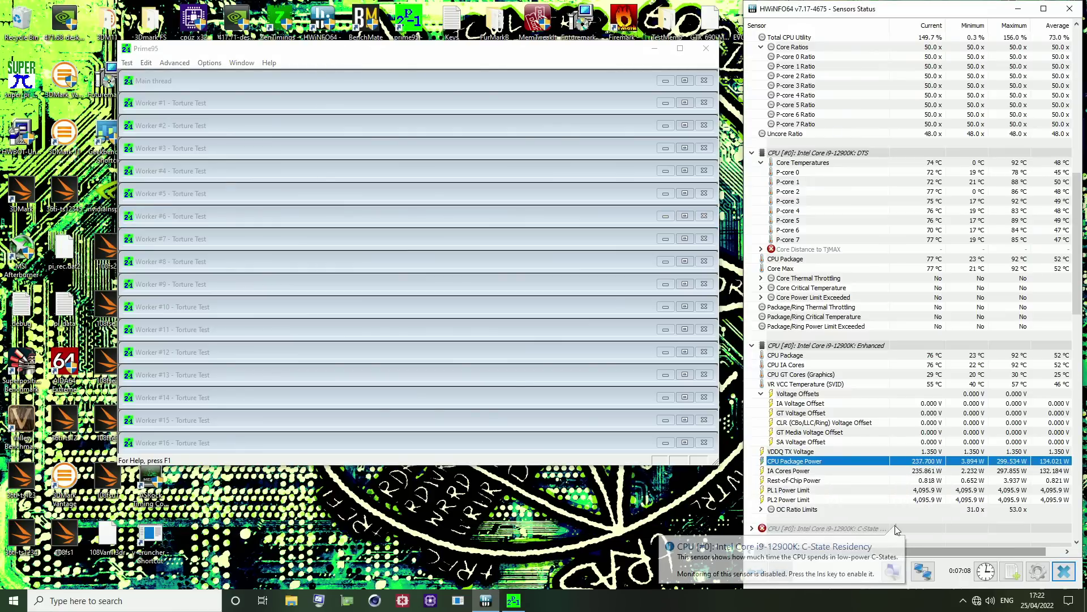
pyautogui.moveTo(918, 465)
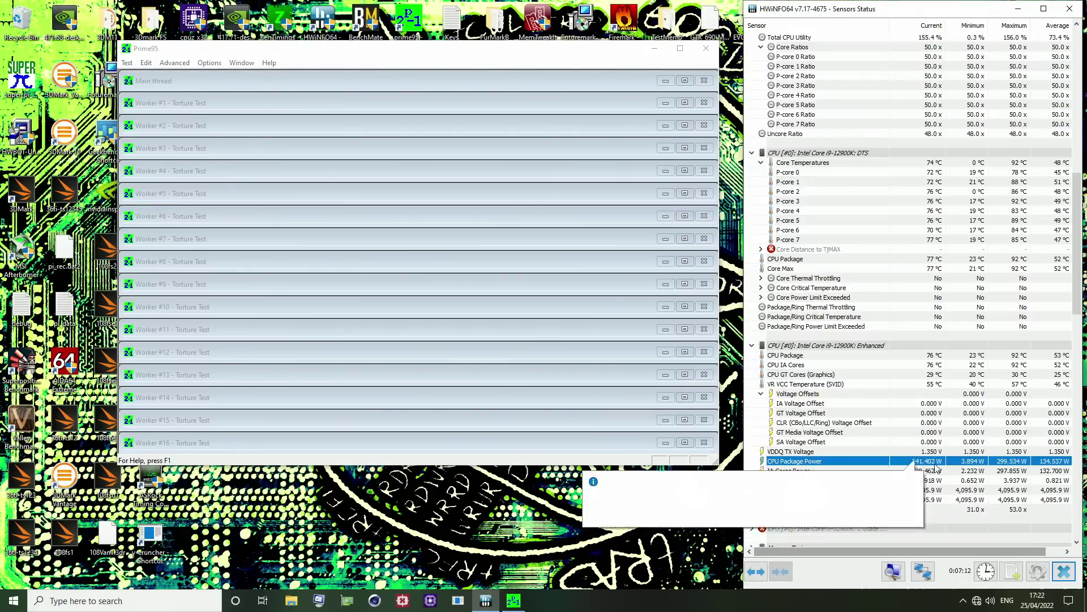
pyautogui.click(334, 193)
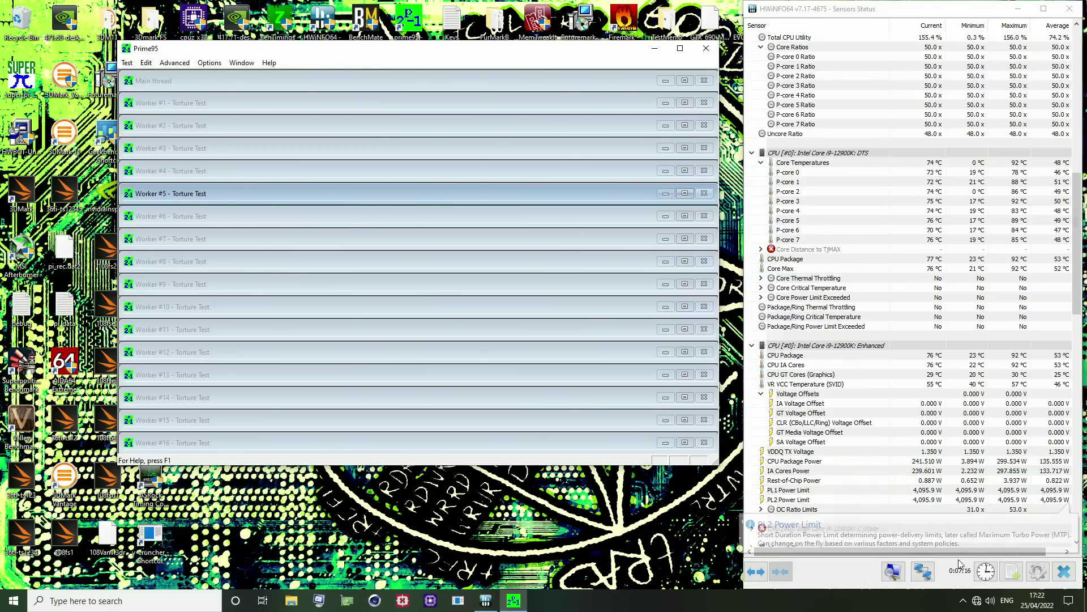
pyautogui.click(554, 280)
# Stop all sixteen workers, letting package power fall to about 11 W at 24 °C
pyautogui.hotkey('alt', 't')
pyautogui.press('o')
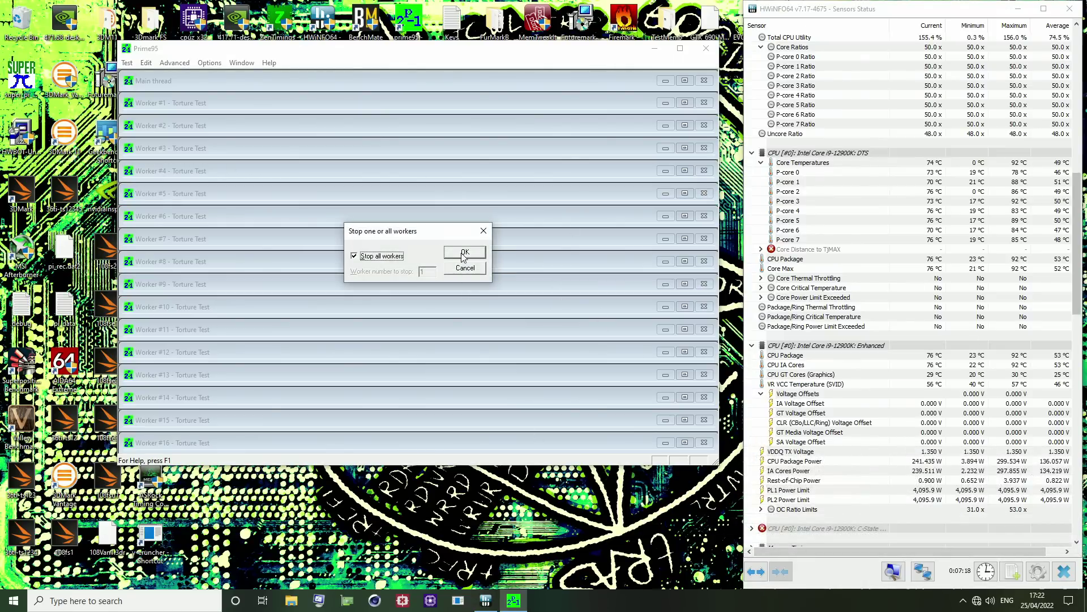
pyautogui.click(463, 255)
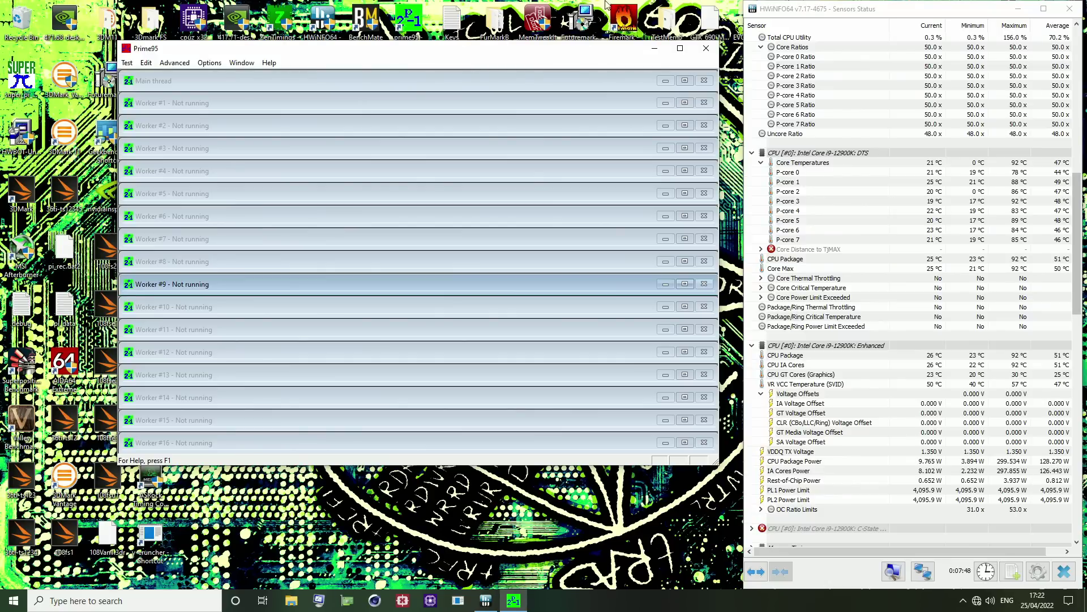
# Close Prime95 and confirm CPU package power idles near 6 W (117.6 W average)
pyautogui.click(706, 56)
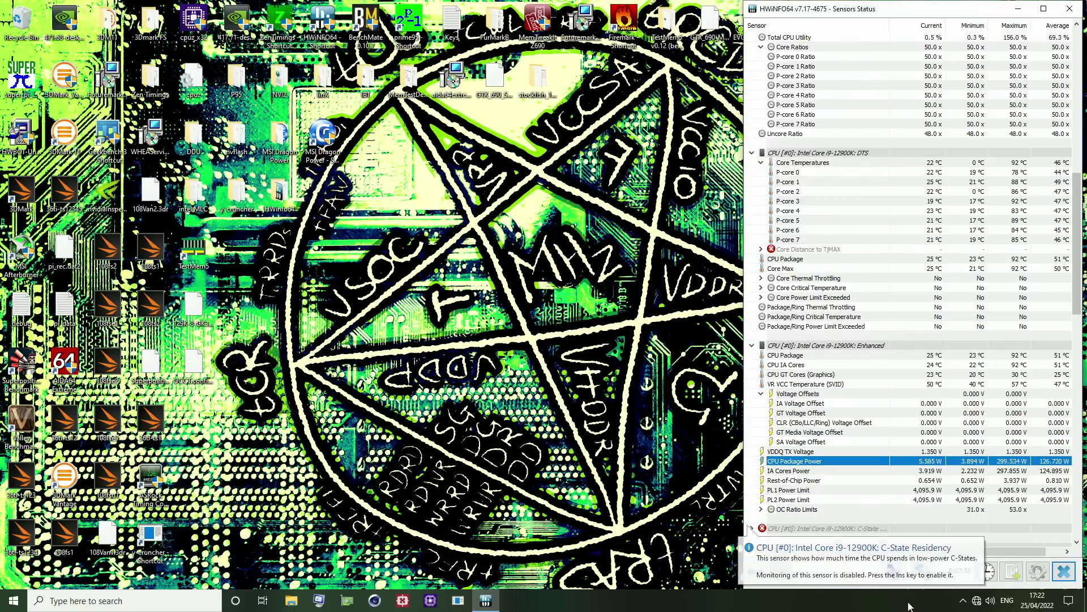
pyautogui.moveTo(865, 468)
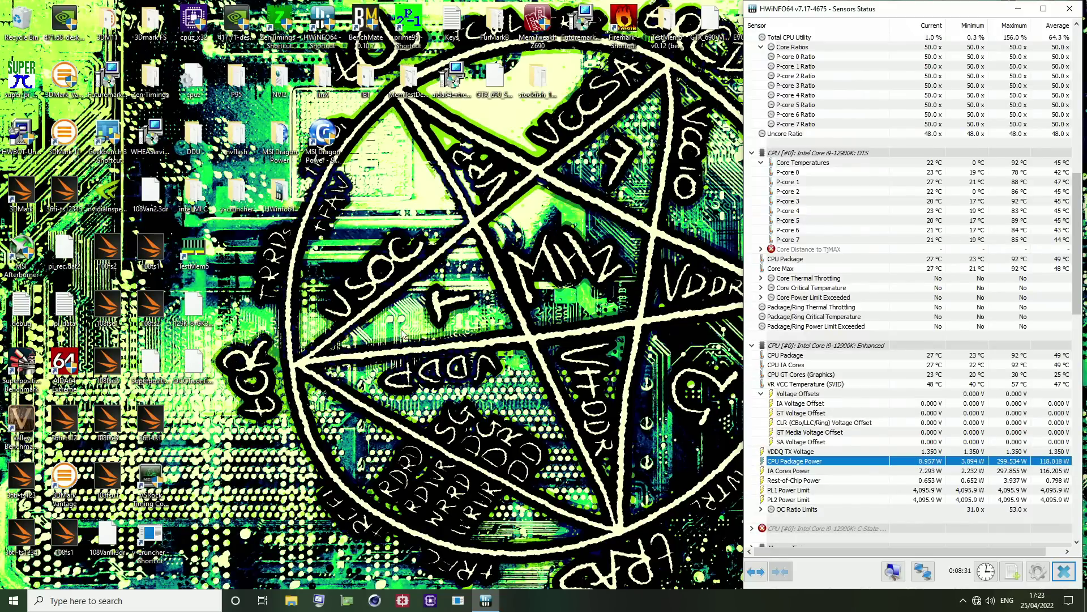
pyautogui.moveTo(909, 496)
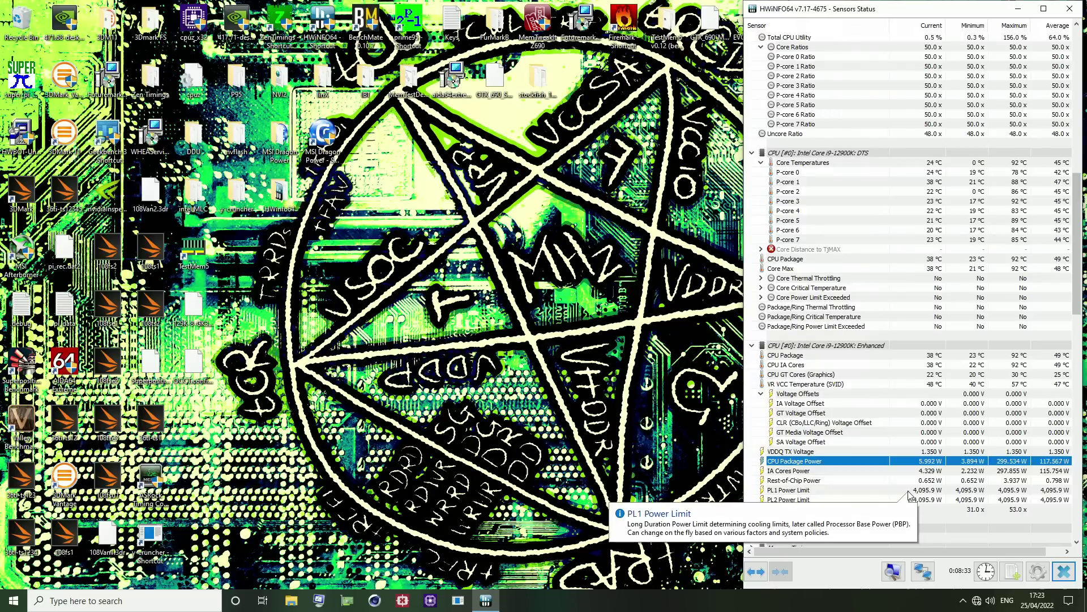